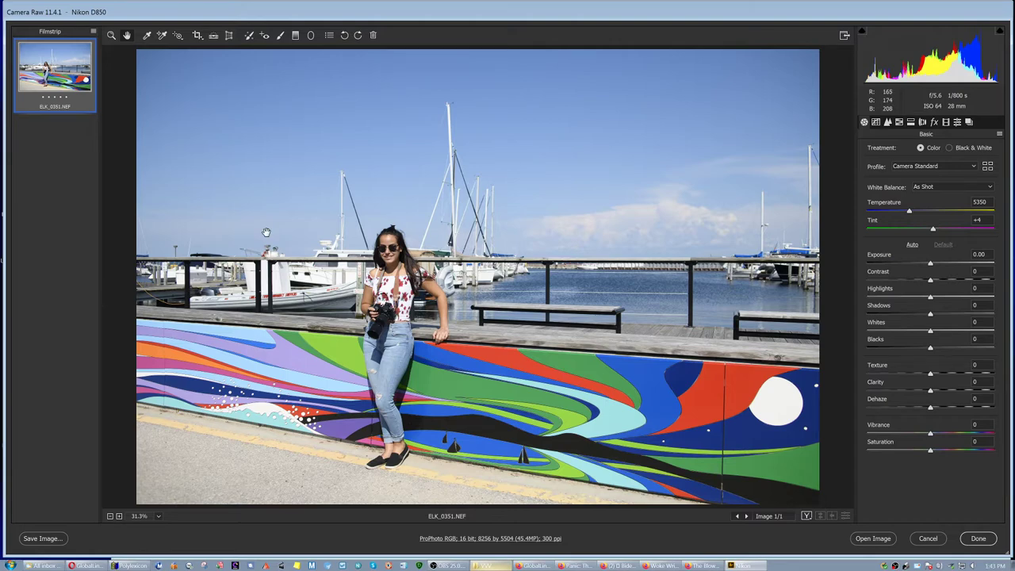
Crop the marina photo to 4626 by 3084 pixels, framing the woman against the mural
{"action": "left_click", "coordinate": [197, 37]}
{"action": "left_click_drag", "start_coordinate": [311, 191], "coordinate": [576, 387]}
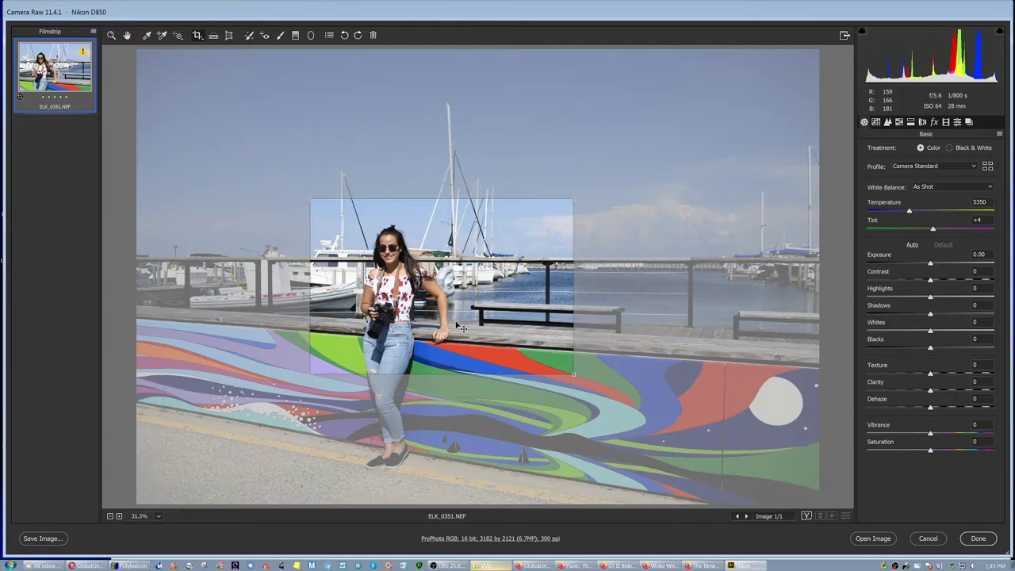
{"action": "left_click_drag", "start_coordinate": [460, 232], "coordinate": [429, 248]}
{"action": "left_click_drag", "start_coordinate": [543, 206], "coordinate": [607, 163]}
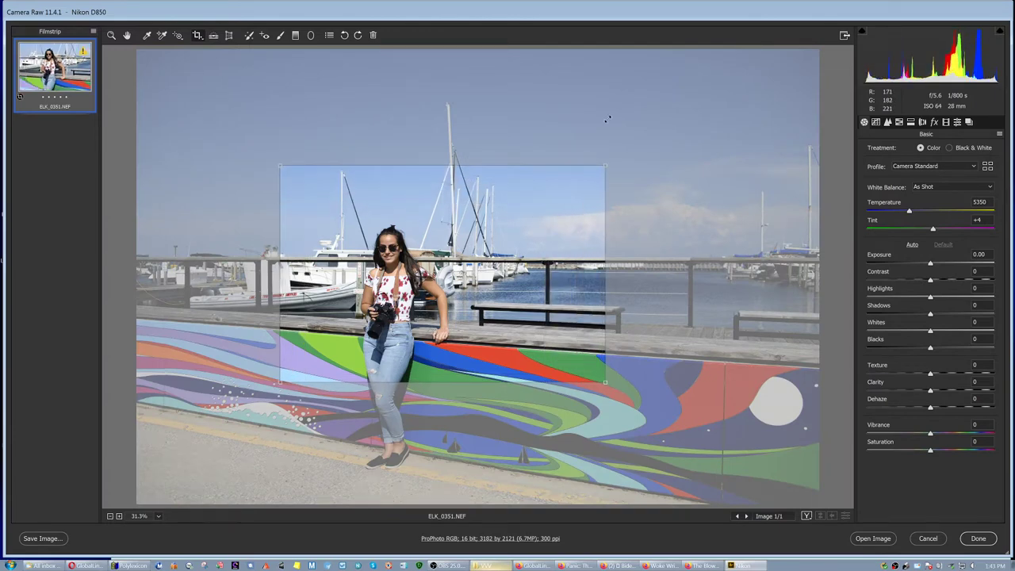
{"action": "left_click_drag", "start_coordinate": [444, 261], "coordinate": [390, 260]}
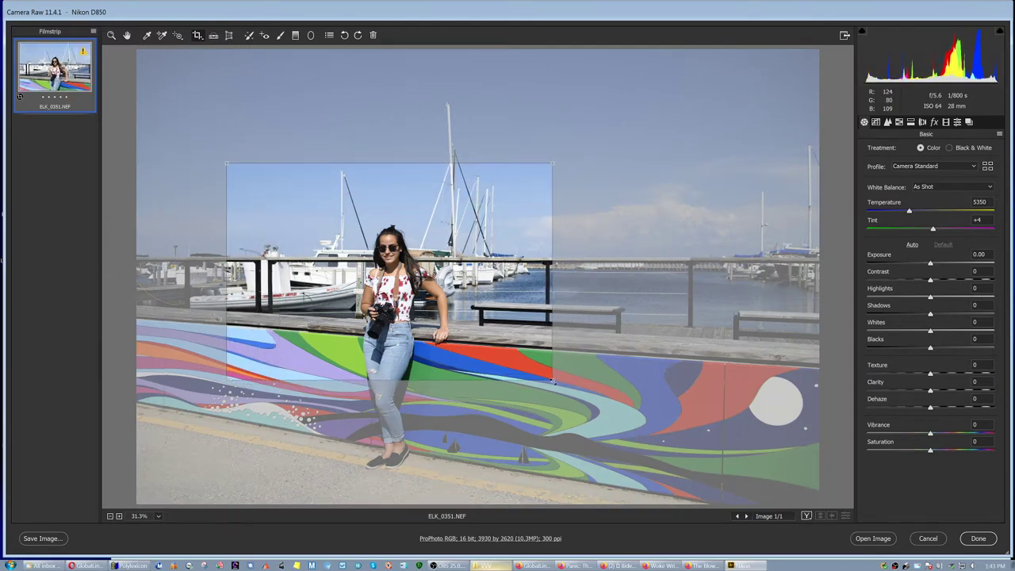
{"action": "left_click_drag", "start_coordinate": [551, 379], "coordinate": [527, 383]}
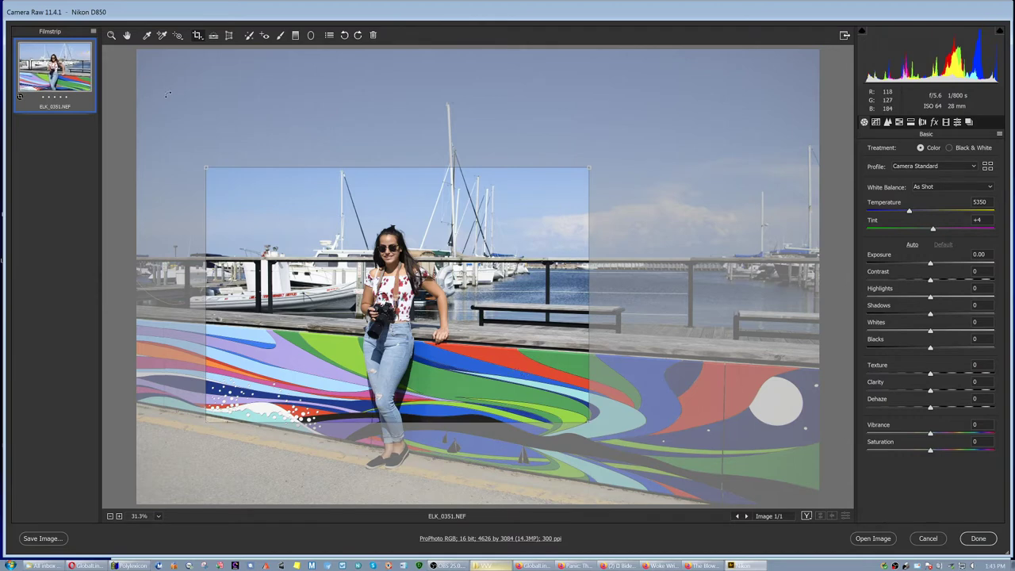
{"action": "left_click", "coordinate": [127, 35]}
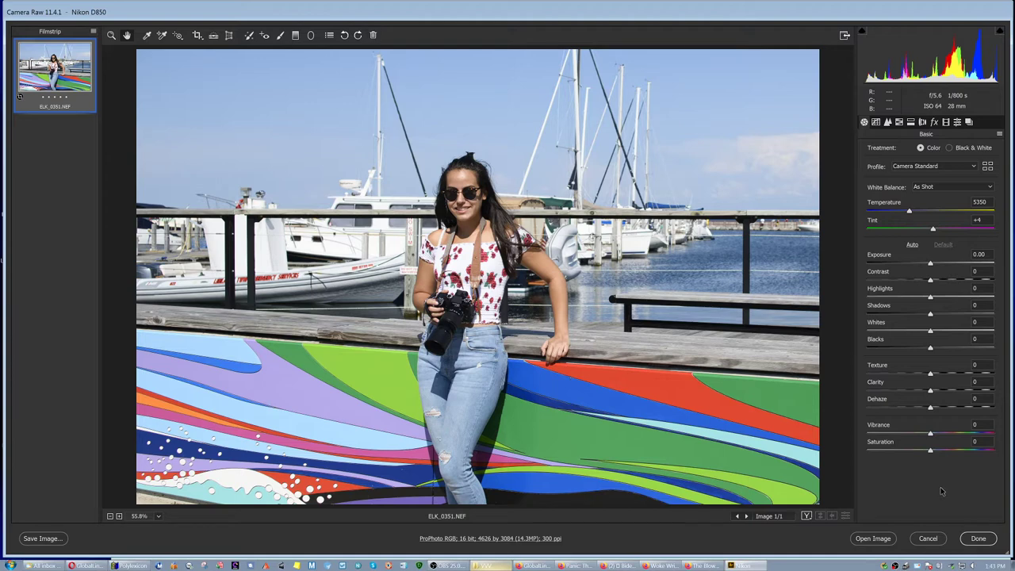
Draw a radial filter ellipse and reshape it to cover the woman from above her head to the mural
{"action": "left_click", "coordinate": [311, 36]}
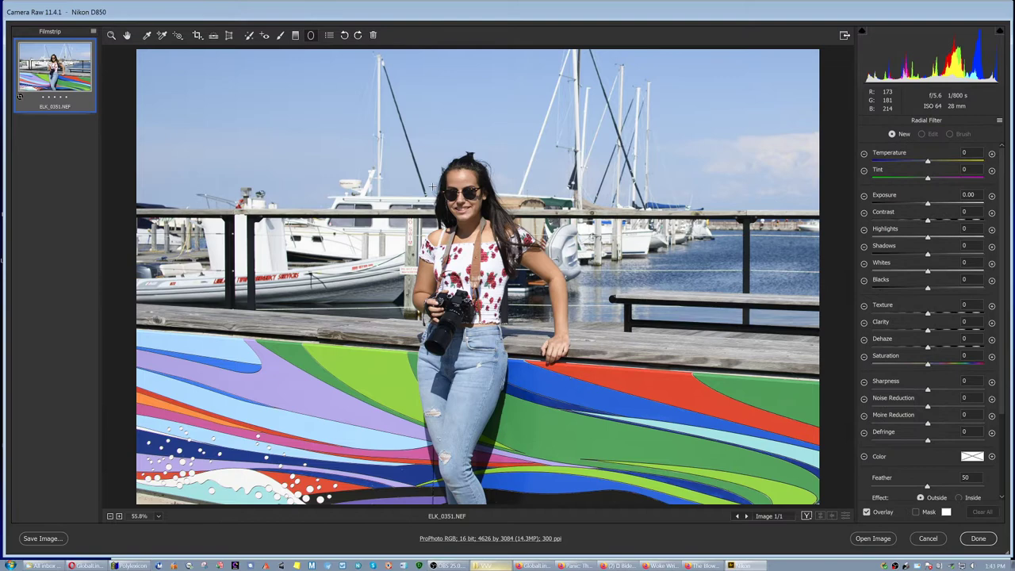
{"action": "left_click_drag", "start_coordinate": [380, 176], "coordinate": [577, 363]}
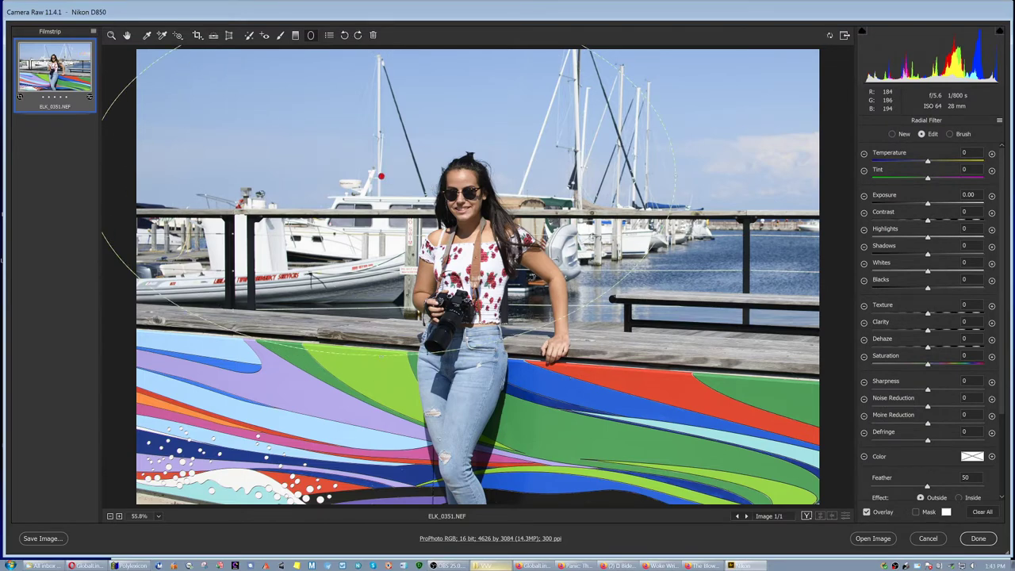
{"action": "left_click_drag", "start_coordinate": [394, 200], "coordinate": [477, 291]}
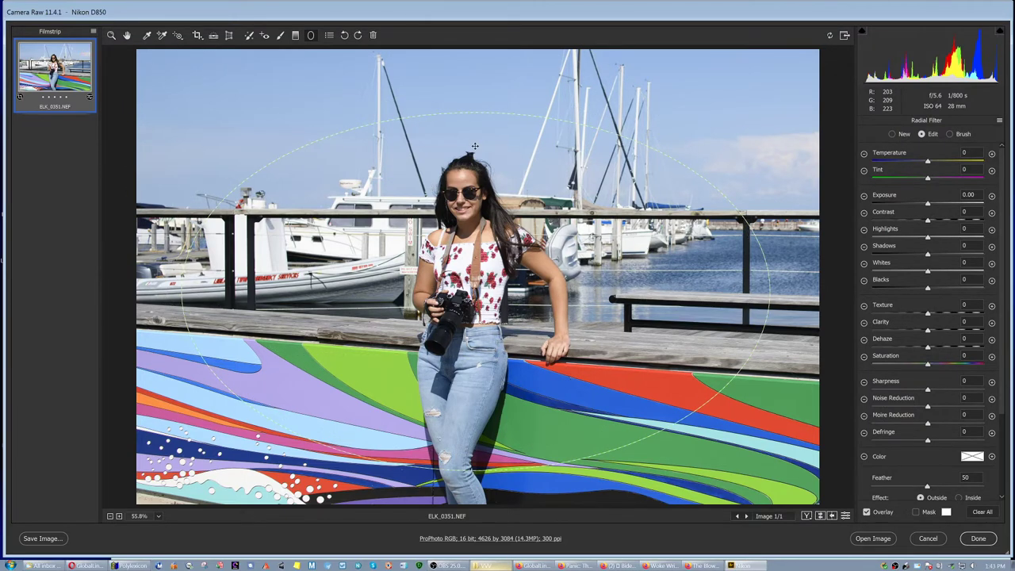
{"action": "left_click_drag", "start_coordinate": [476, 145], "coordinate": [481, 61]}
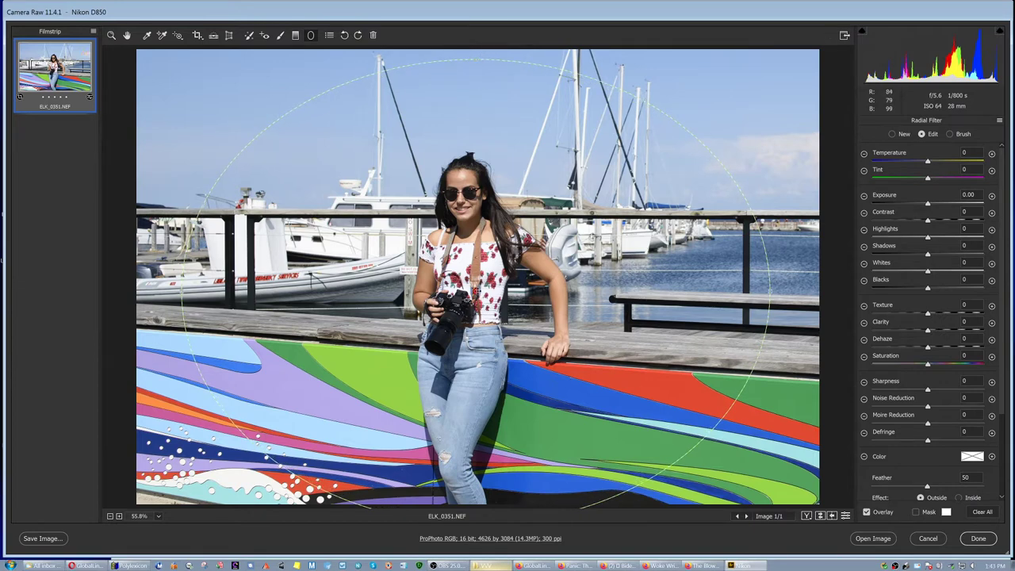
{"action": "left_click_drag", "start_coordinate": [763, 238], "coordinate": [749, 348]}
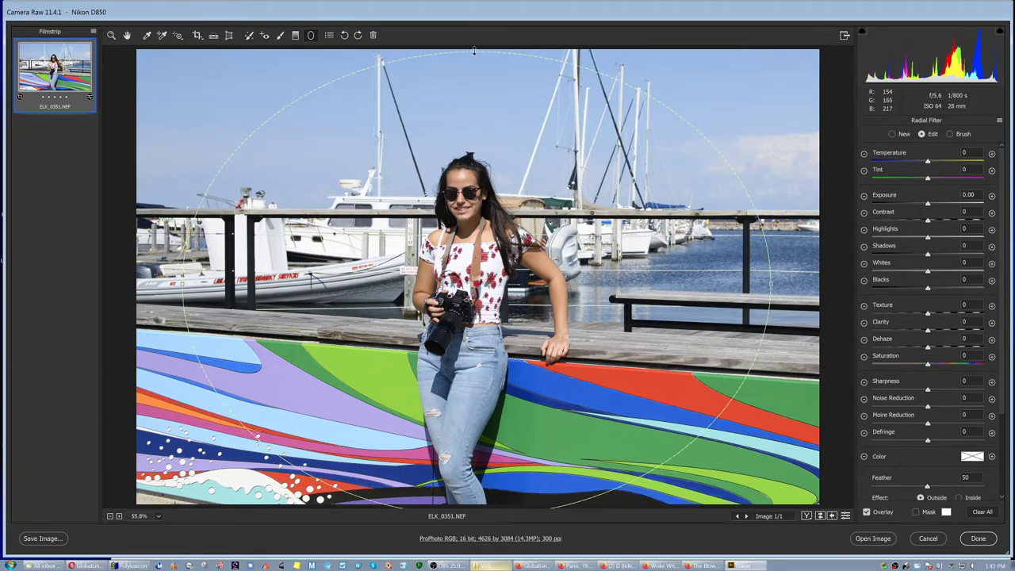
{"action": "mouse_move", "coordinate": [474, 51]}
{"action": "left_mouse_down"}
{"action": "mouse_move", "coordinate": [474, 75]}
{"action": "mouse_move", "coordinate": [478, 63]}
{"action": "left_mouse_up"}
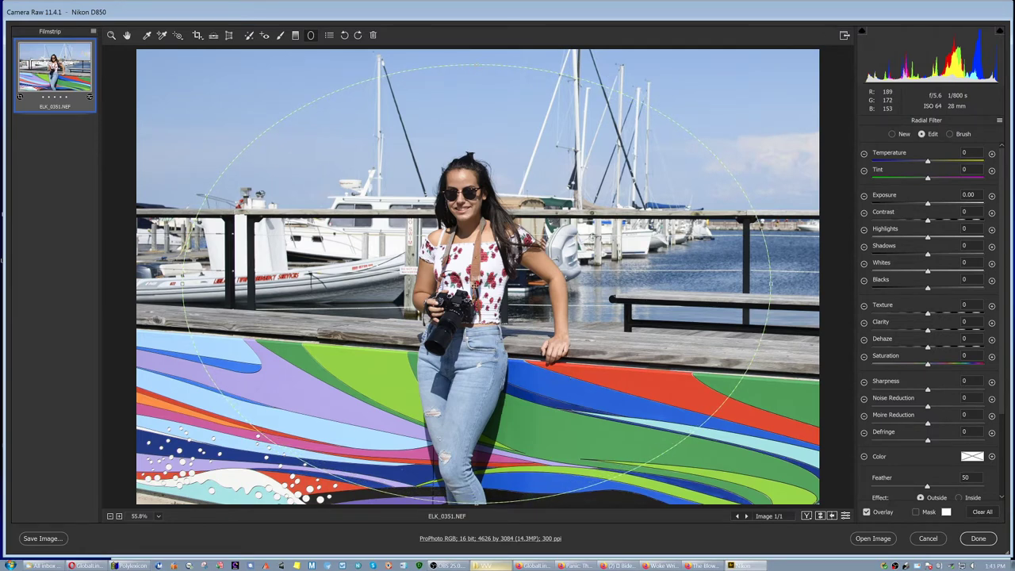
{"action": "left_click_drag", "start_coordinate": [475, 287], "coordinate": [474, 279]}
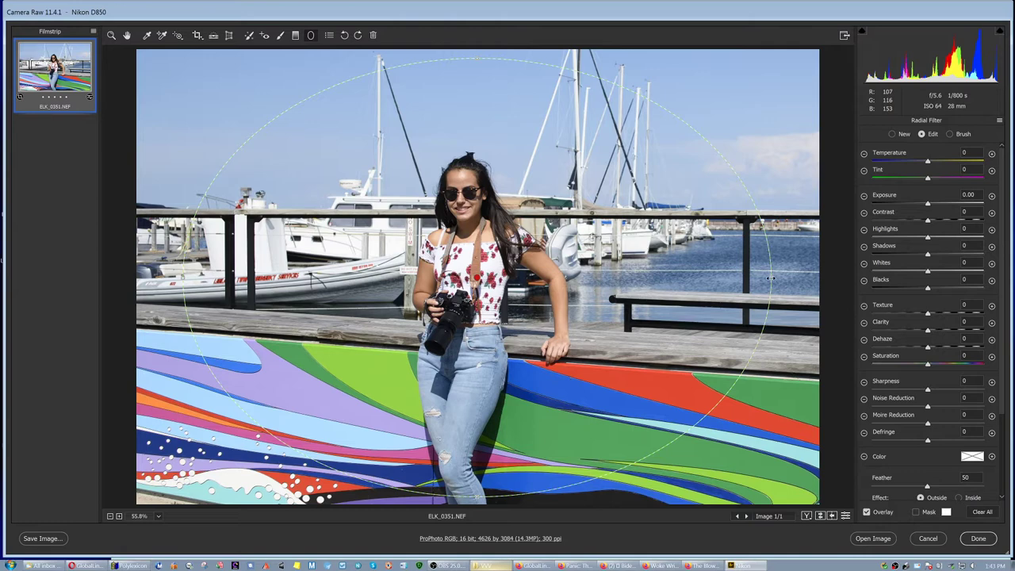
{"action": "left_click_drag", "start_coordinate": [770, 276], "coordinate": [813, 279]}
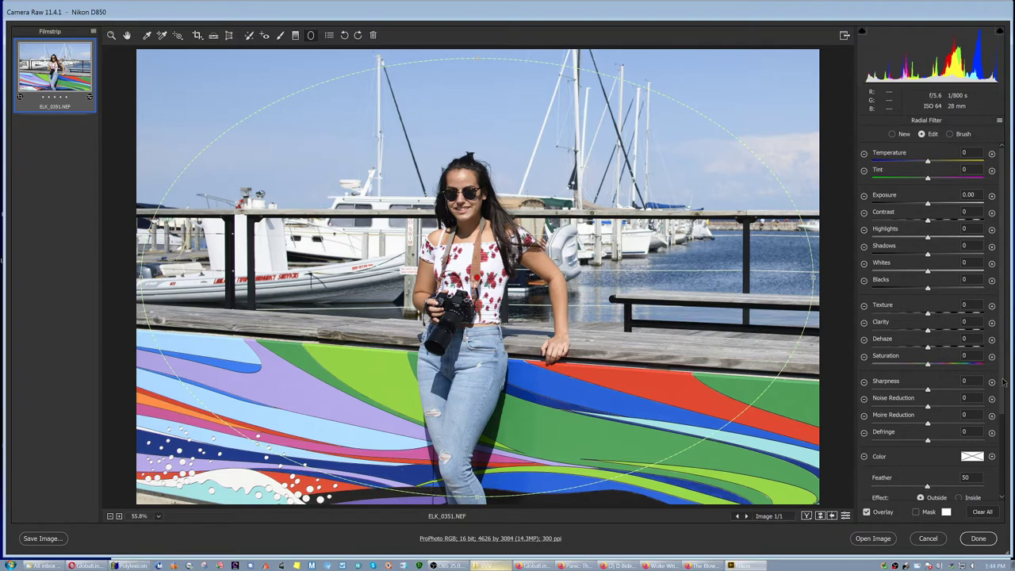
{"action": "scroll", "coordinate": [1003, 414], "scroll_direction": "down", "scroll_amount": 2}
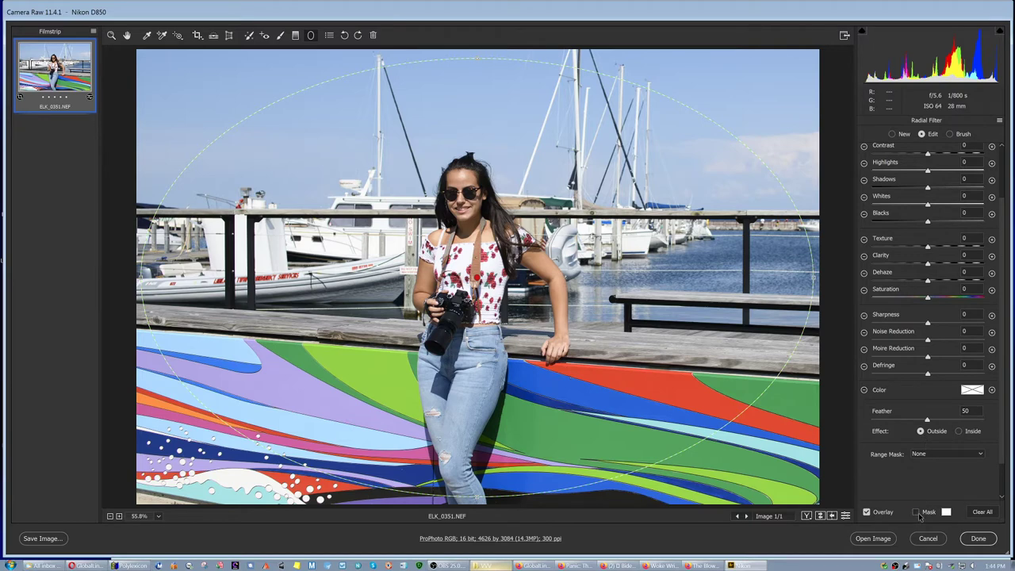
Turn on the mask overlay and lower the radial filter's feather from 50 to 20
{"action": "left_click", "coordinate": [917, 512]}
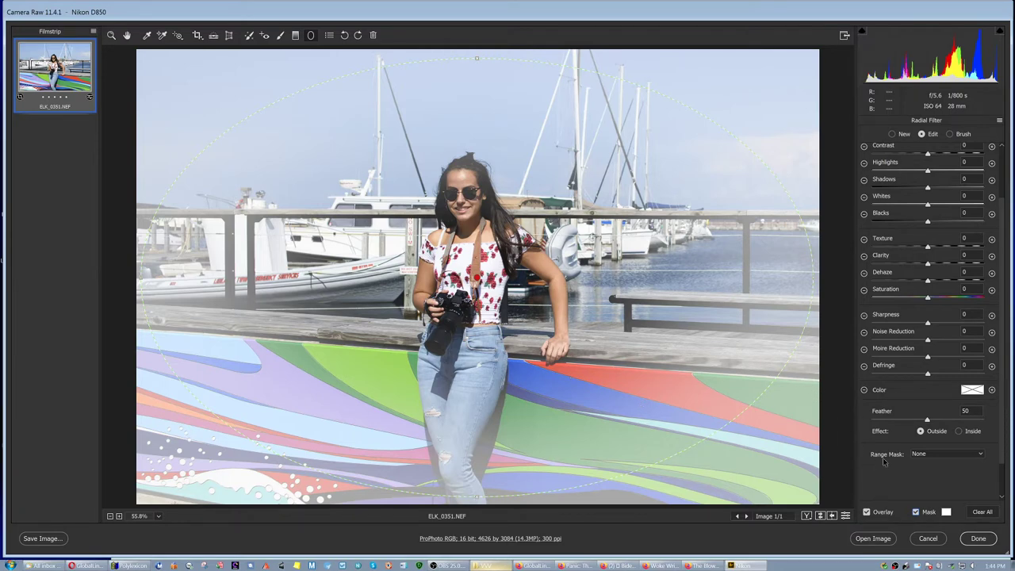
{"action": "left_click_drag", "start_coordinate": [926, 420], "coordinate": [905, 421]}
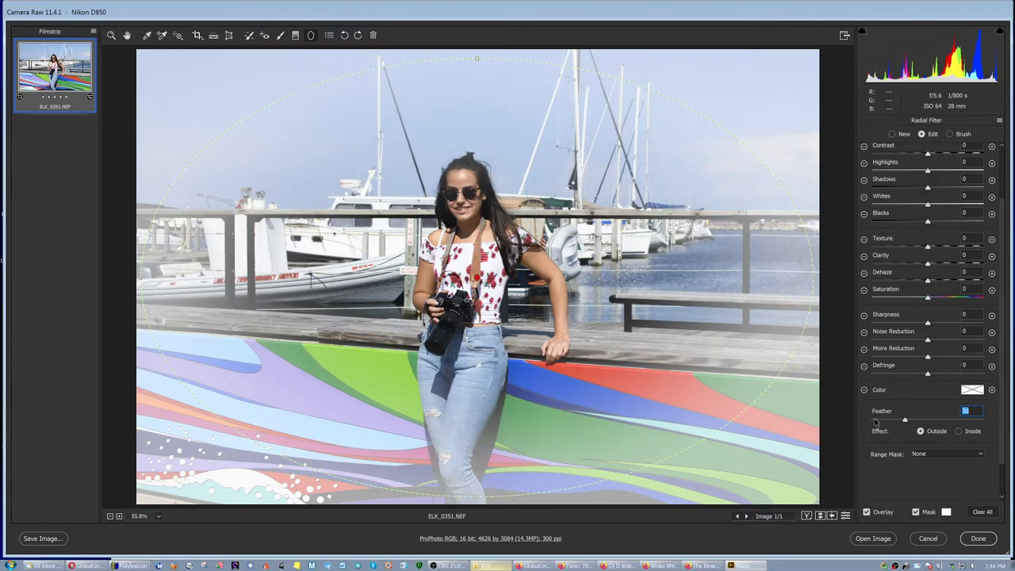
{"action": "mouse_move", "coordinate": [904, 420]}
{"action": "left_mouse_down"}
{"action": "mouse_move", "coordinate": [871, 427]}
{"action": "mouse_move", "coordinate": [893, 422]}
{"action": "left_mouse_up"}
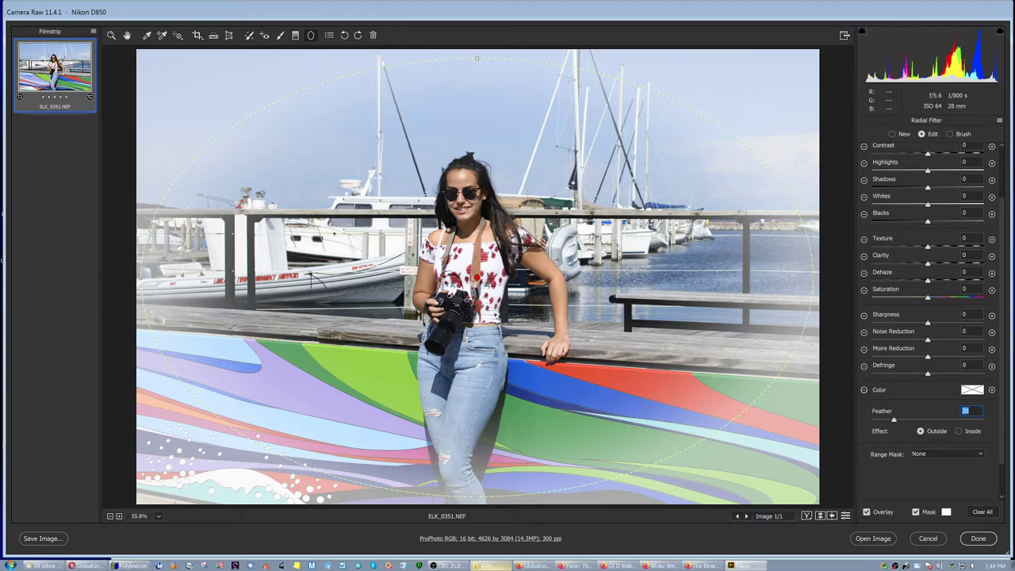
Darken outside the ellipse: exposure −0.25, highlights −6, shadows −7, blacks −100, mask hidden
{"action": "left_click_drag", "start_coordinate": [1001, 367], "coordinate": [1002, 289]}
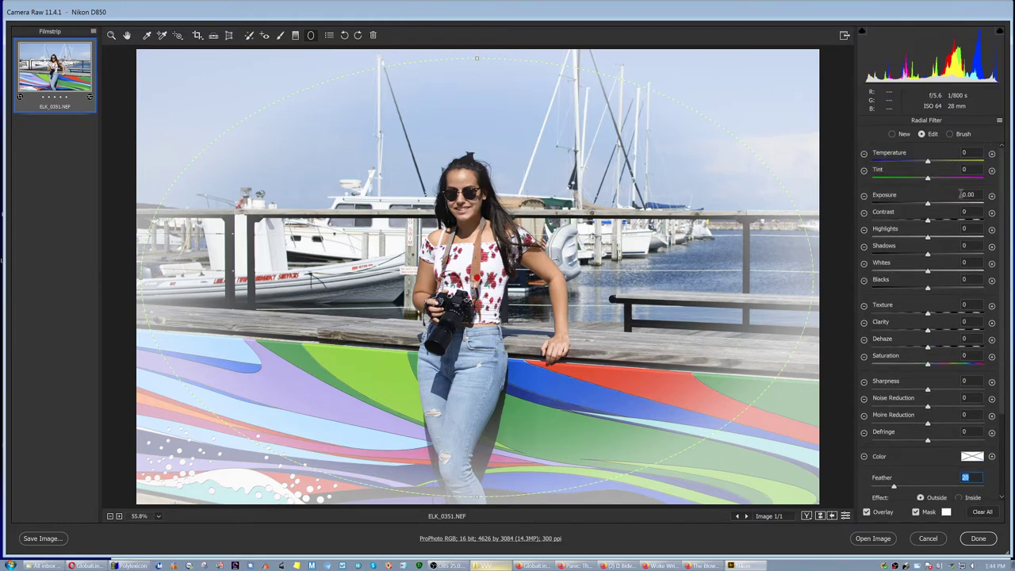
{"action": "left_click", "coordinate": [929, 204]}
{"action": "left_click_drag", "start_coordinate": [929, 204], "coordinate": [923, 205]}
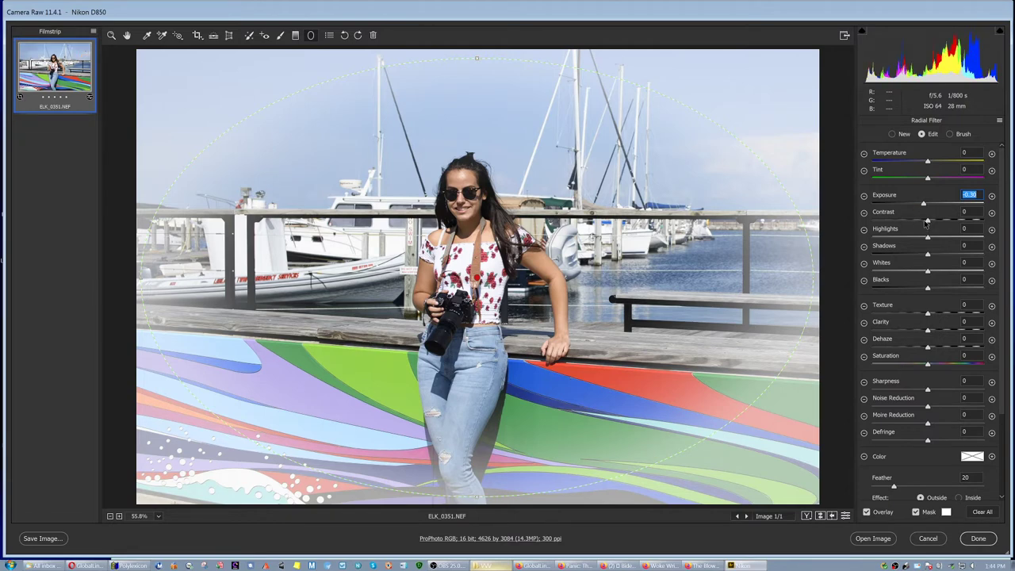
{"action": "left_click_drag", "start_coordinate": [928, 235], "coordinate": [923, 256]}
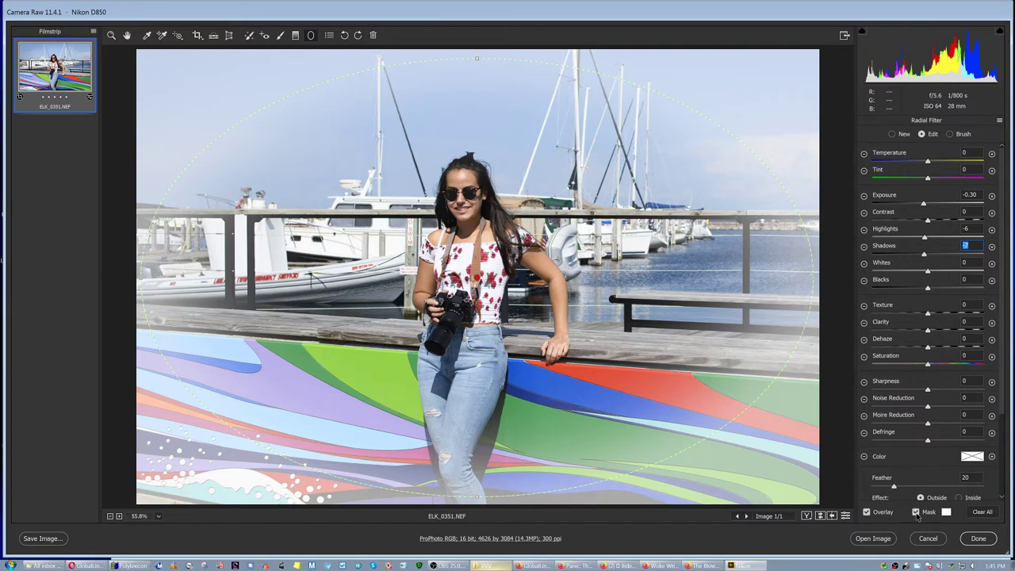
{"action": "left_click", "coordinate": [917, 512]}
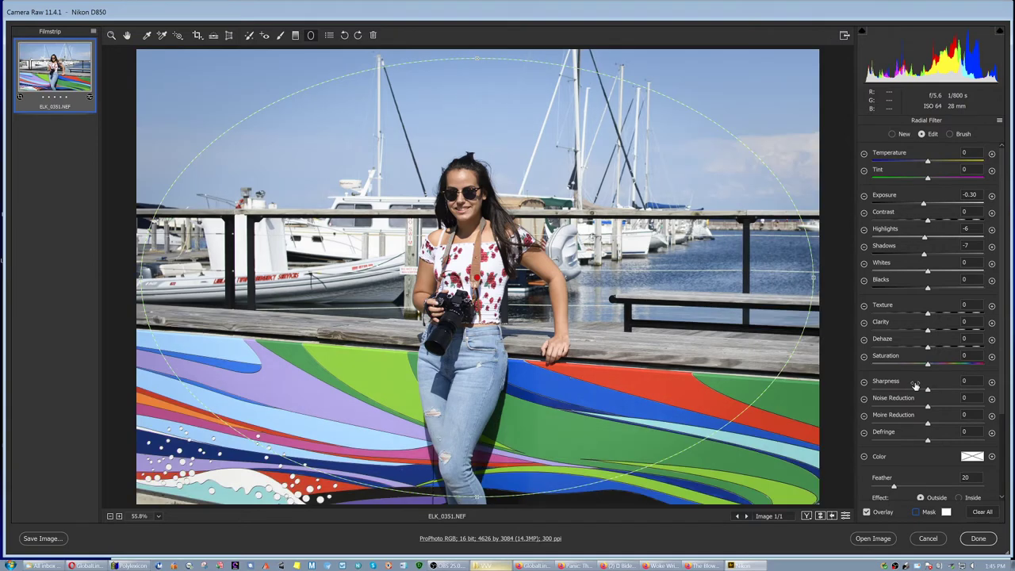
{"action": "mouse_move", "coordinate": [924, 205]}
{"action": "left_mouse_down"}
{"action": "mouse_move", "coordinate": [903, 209]}
{"action": "mouse_move", "coordinate": [924, 210]}
{"action": "left_mouse_up"}
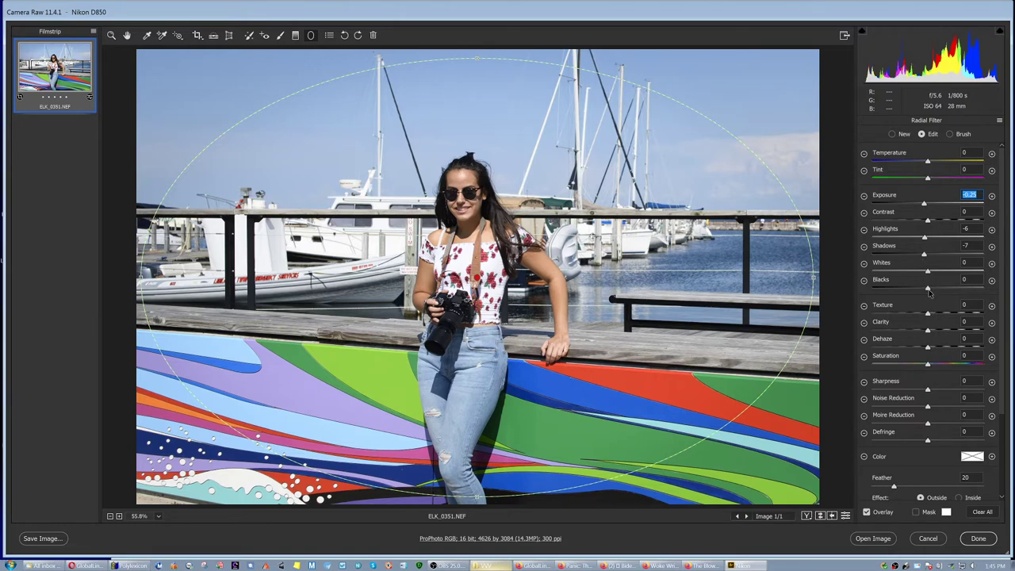
{"action": "mouse_move", "coordinate": [929, 293]}
{"action": "left_mouse_down"}
{"action": "mouse_move", "coordinate": [858, 292]}
{"action": "mouse_move", "coordinate": [927, 294]}
{"action": "left_mouse_up"}
Leave the radial filter and view the marina photo's before and after side by side
{"action": "left_click", "coordinate": [127, 35]}
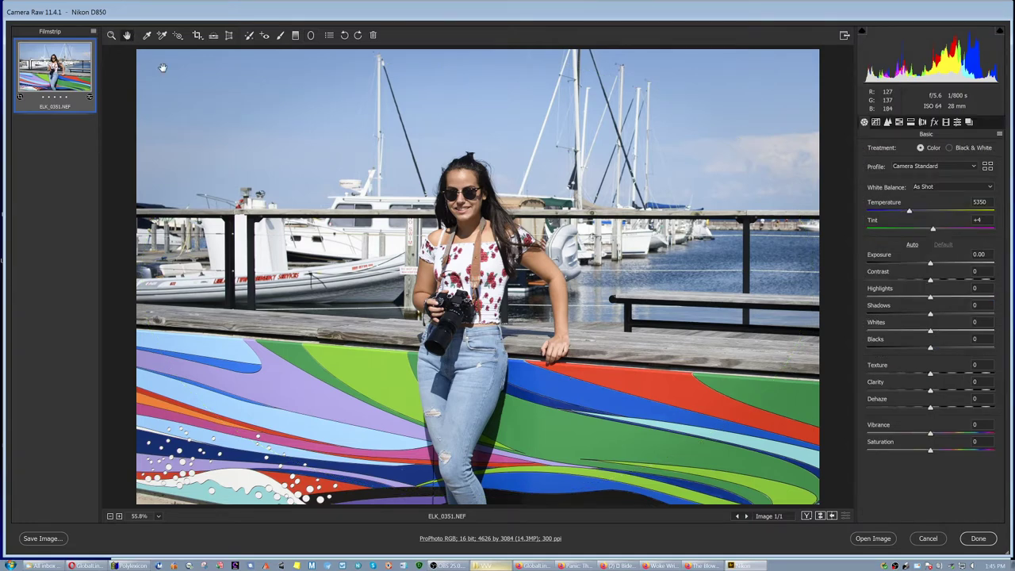
{"action": "left_click", "coordinate": [807, 516]}
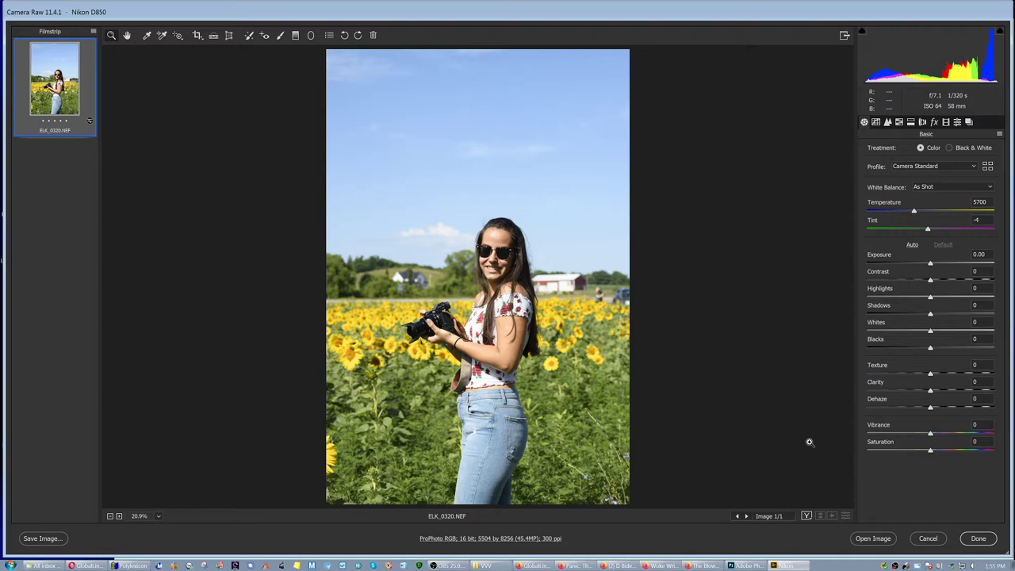
Zoom in twice on the sunflower portrait, then fit the whole image back in view
{"action": "left_click", "coordinate": [555, 323]}
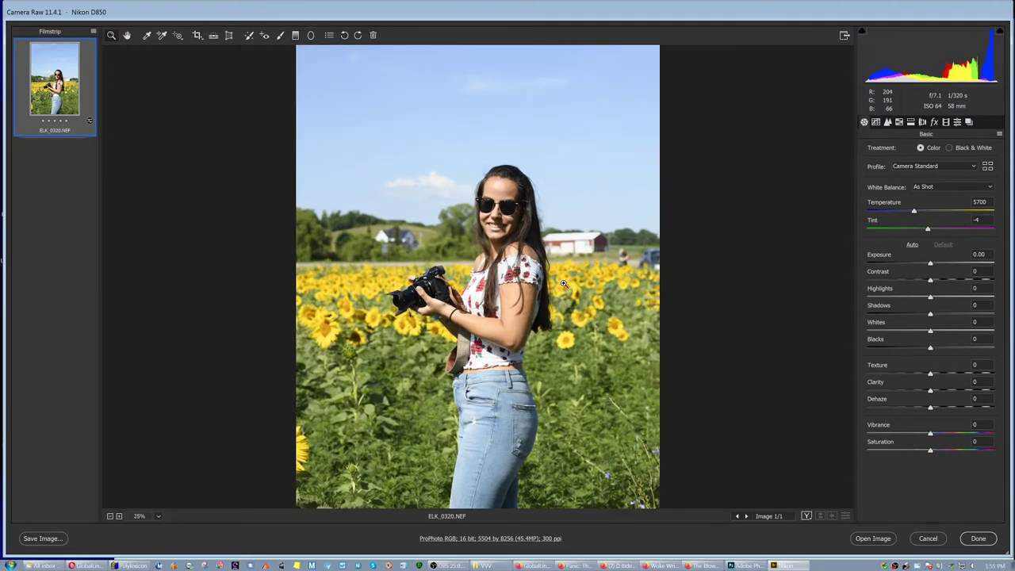
{"action": "left_click", "coordinate": [564, 282]}
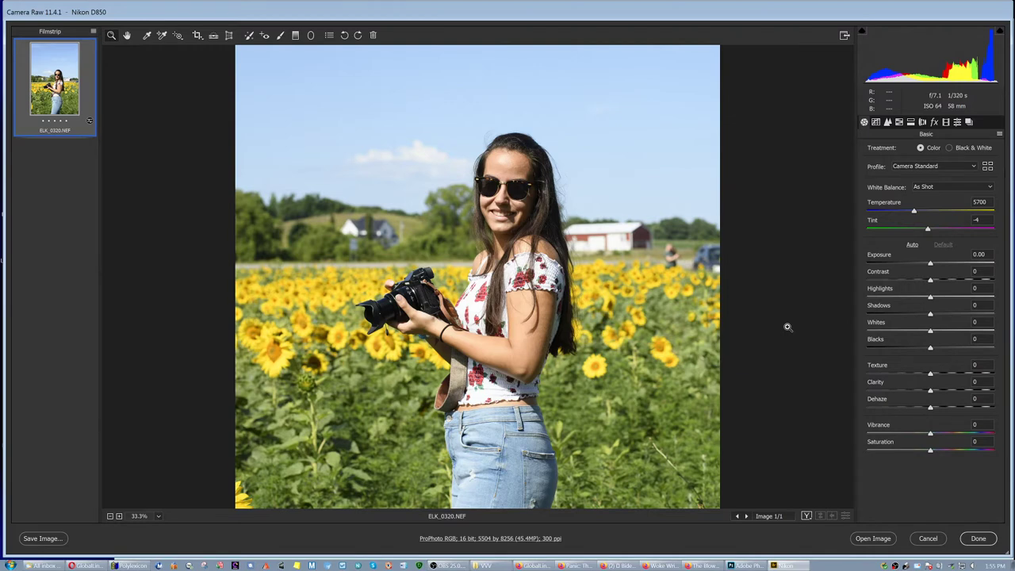
{"action": "key", "text": "ctrl+0"}
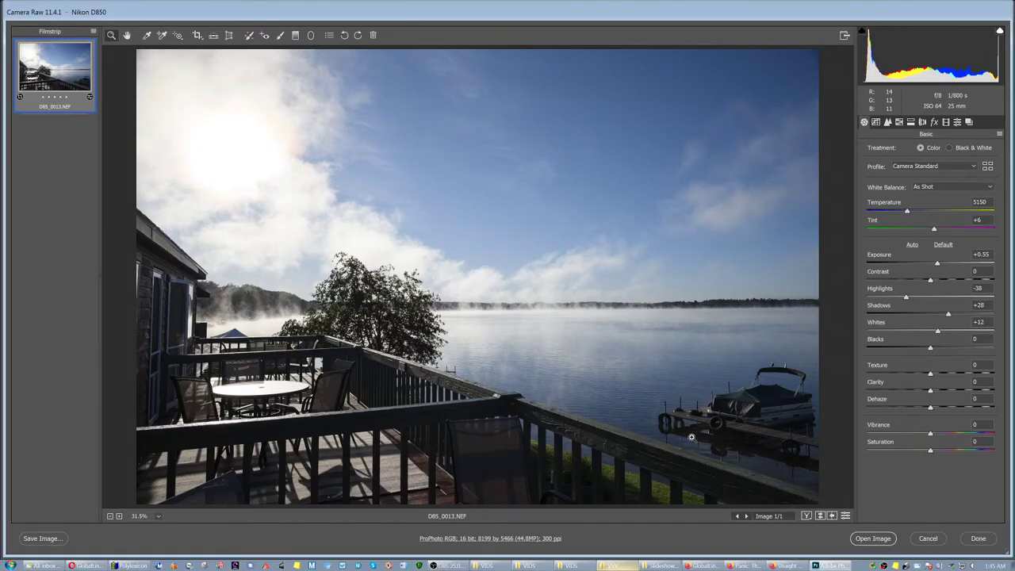
Magnify the lake photo's deck railing and dock up to 200%
{"action": "left_click", "coordinate": [474, 393]}
{"action": "left_click", "coordinate": [466, 382]}
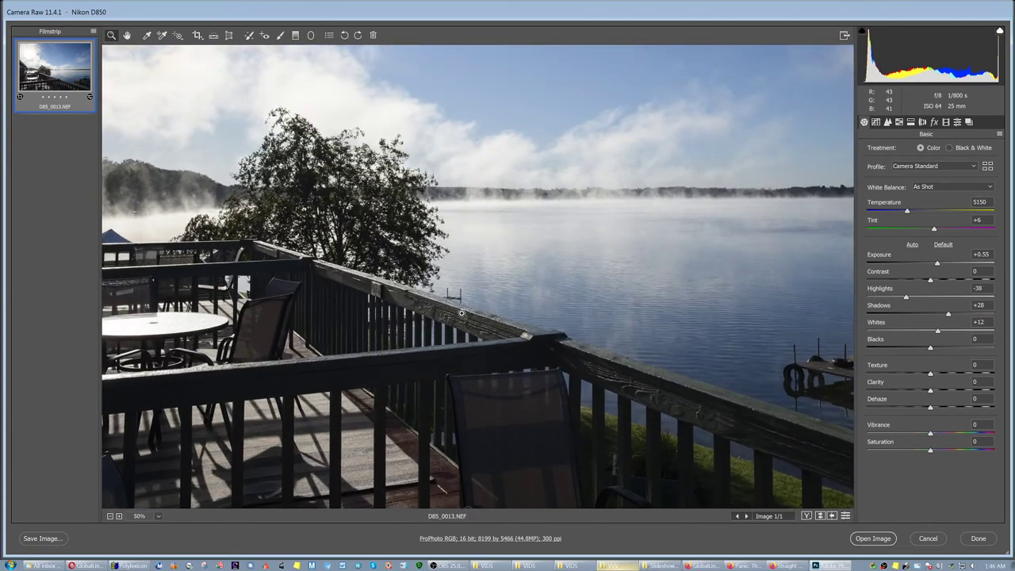
{"action": "left_click", "coordinate": [460, 315]}
{"action": "left_click", "coordinate": [467, 278]}
{"action": "left_click", "coordinate": [466, 274]}
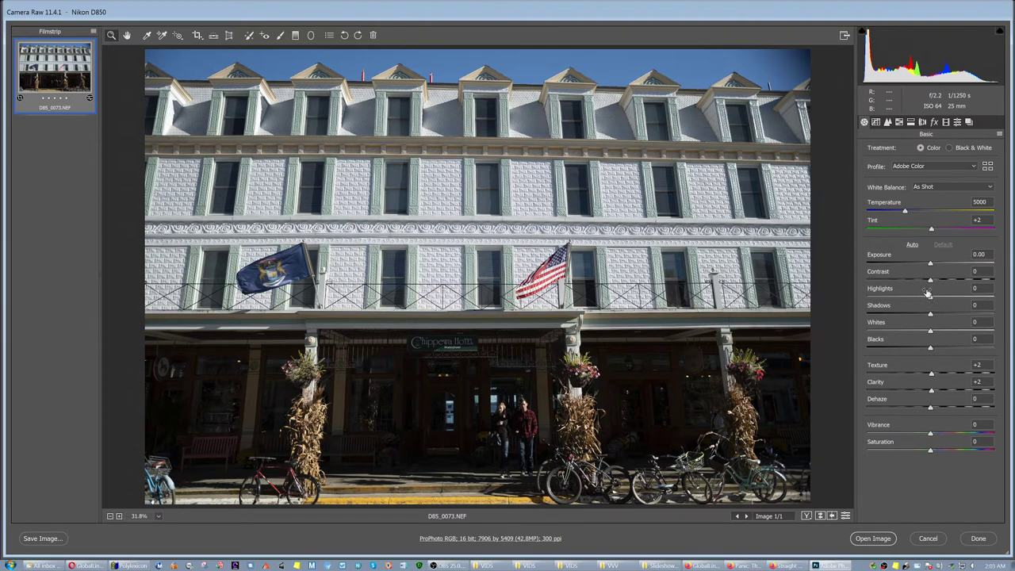
Brighten the facade photo by setting Exposure to +0.55 and Shadows to +63 on the storefront
{"action": "left_click_drag", "start_coordinate": [930, 264], "coordinate": [938, 265]}
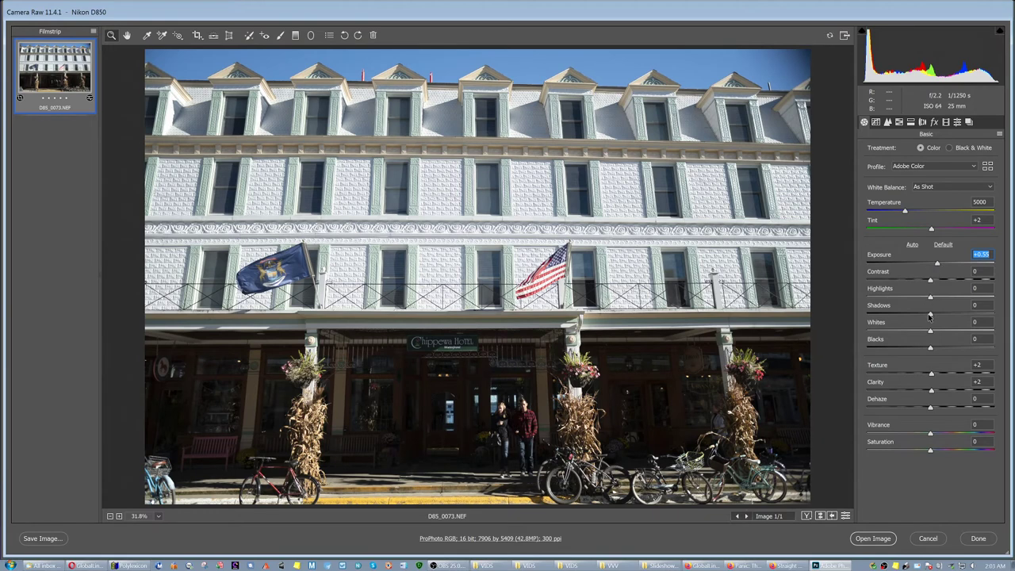
{"action": "left_click_drag", "start_coordinate": [930, 316], "coordinate": [970, 317]}
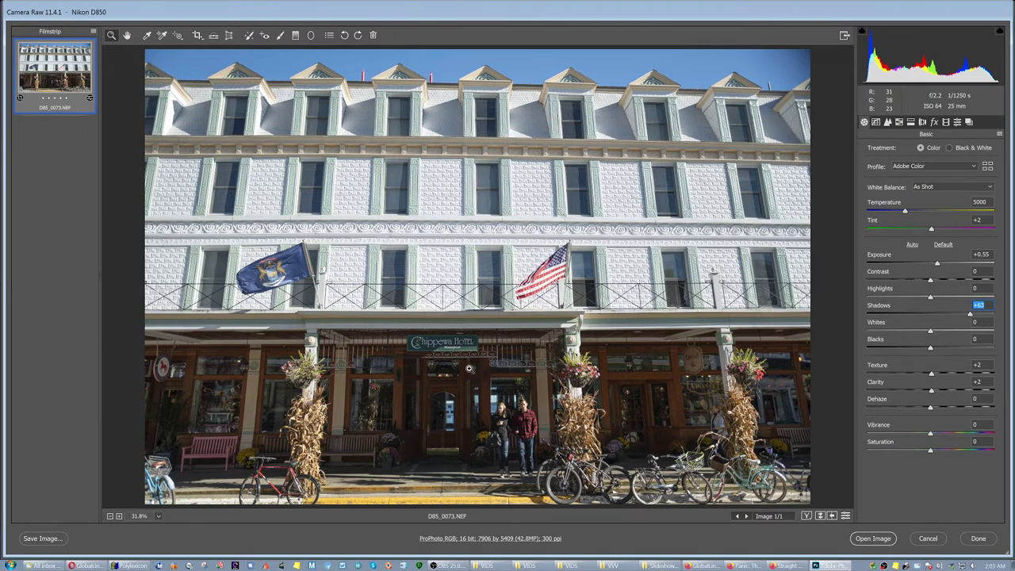
Zoom into the facade's balcony railing up to 300% to check the bars for fringing
{"action": "left_click", "coordinate": [451, 282]}
{"action": "left_click", "coordinate": [451, 283]}
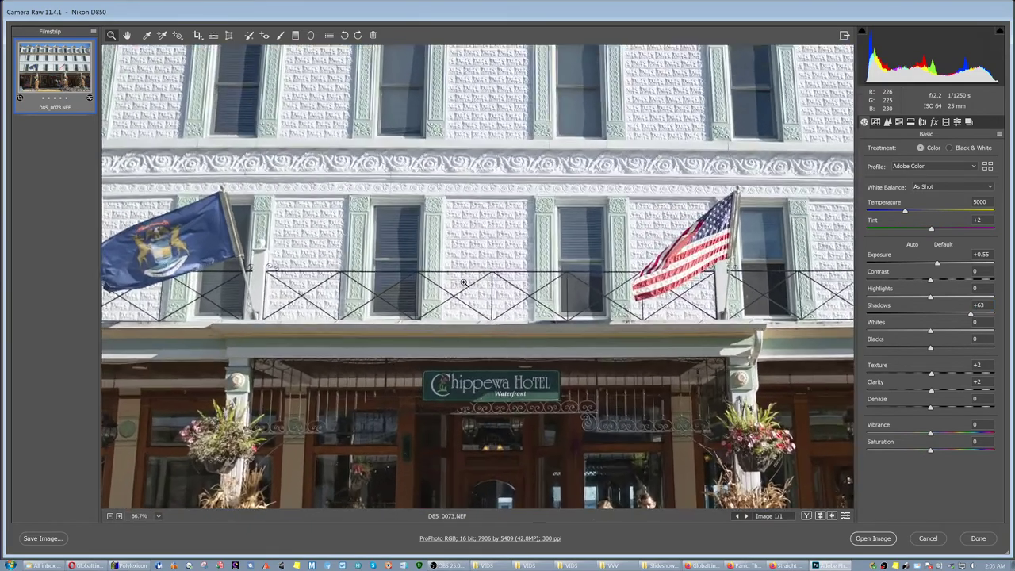
{"action": "left_click", "coordinate": [483, 279]}
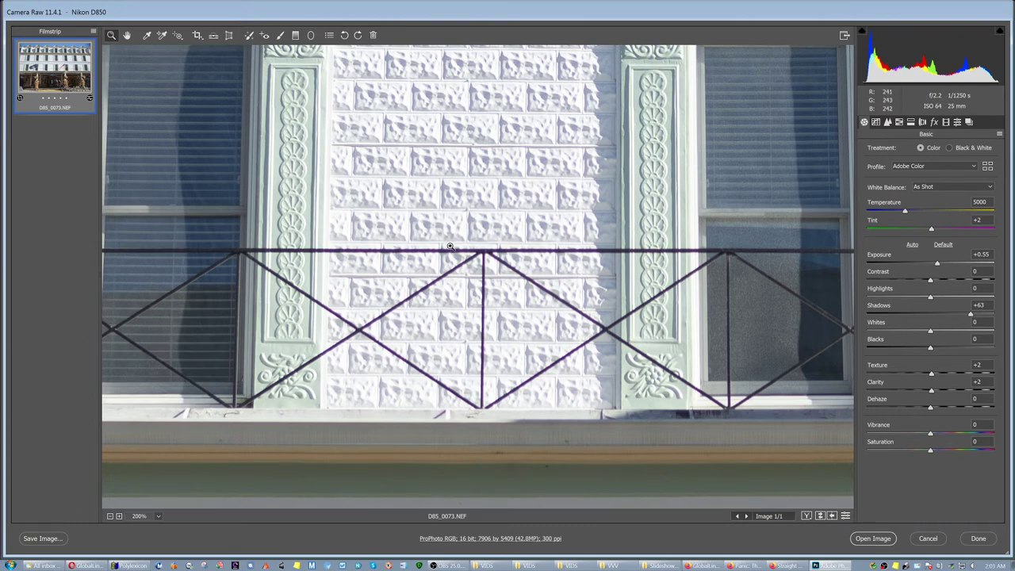
{"action": "left_click", "coordinate": [495, 298]}
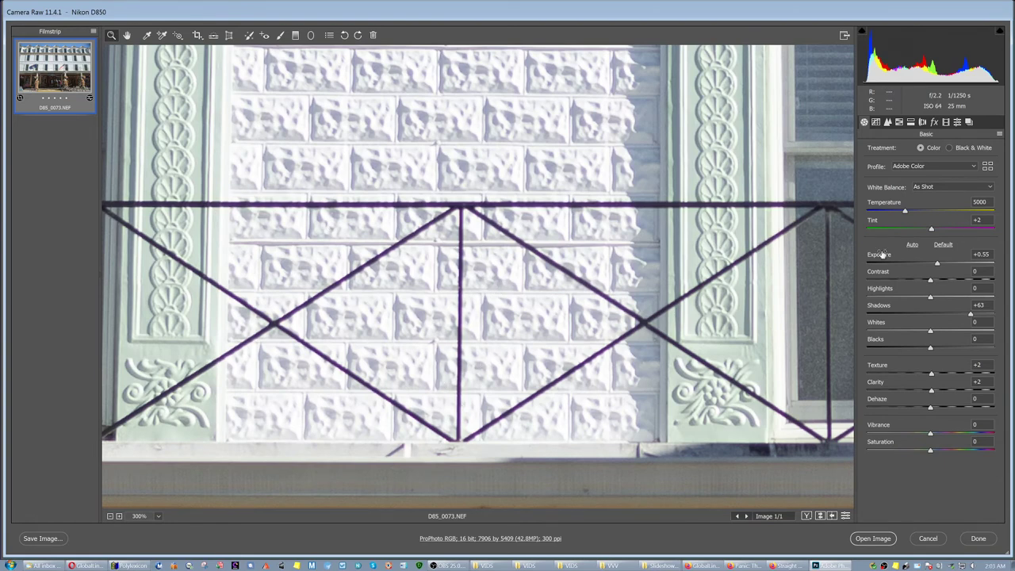
Raise the Defringe Purple Amount in Lens Corrections to neutralize the railing's purple edges
{"action": "left_click", "coordinate": [921, 122]}
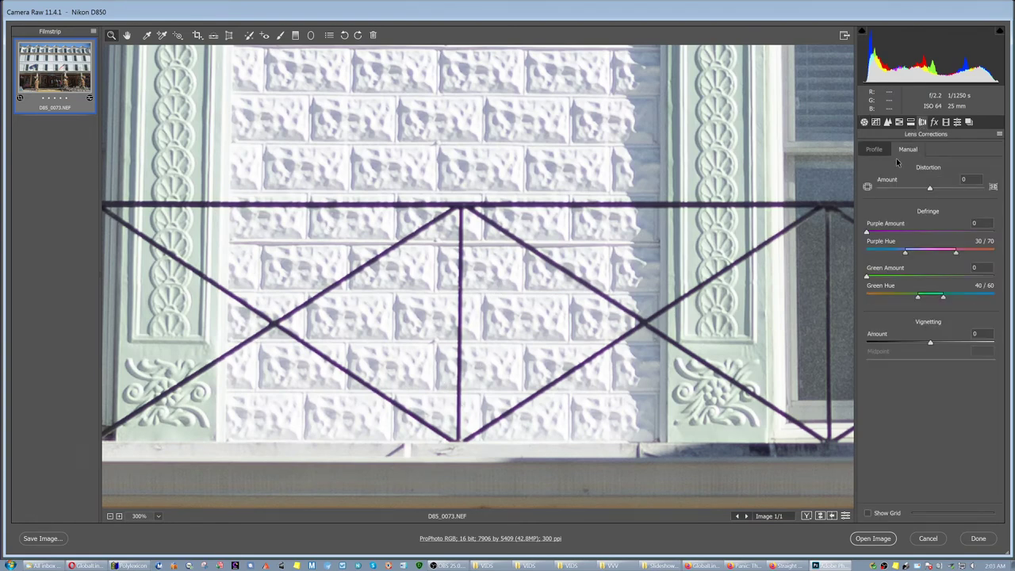
{"action": "left_click_drag", "start_coordinate": [867, 231], "coordinate": [882, 233]}
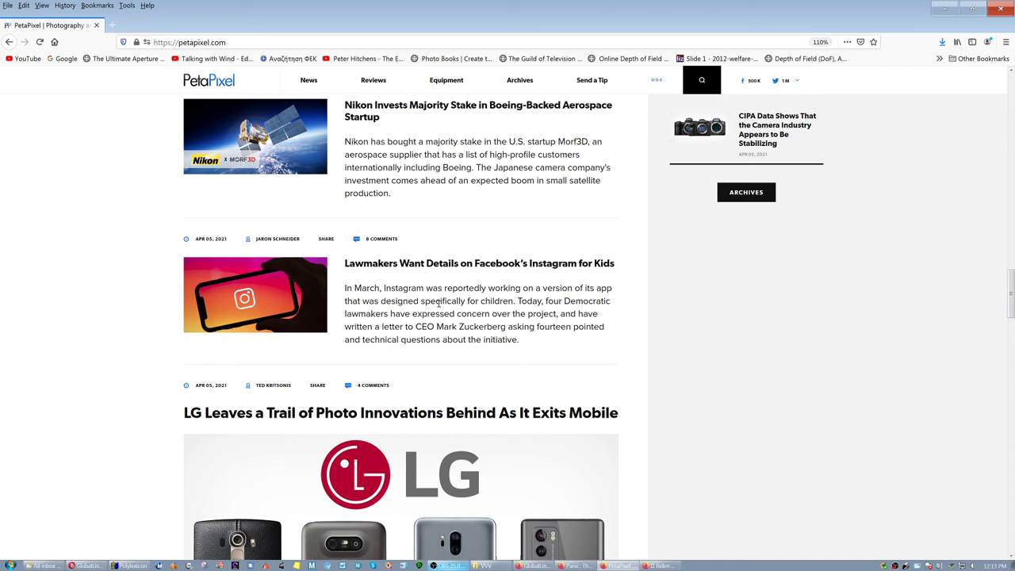
Scroll to PetaPixel's Facebook data leak story, then highlight and clear its summary paragraph
{"action": "scroll", "coordinate": [438, 302], "scroll_direction": "down", "scroll_amount": 5}
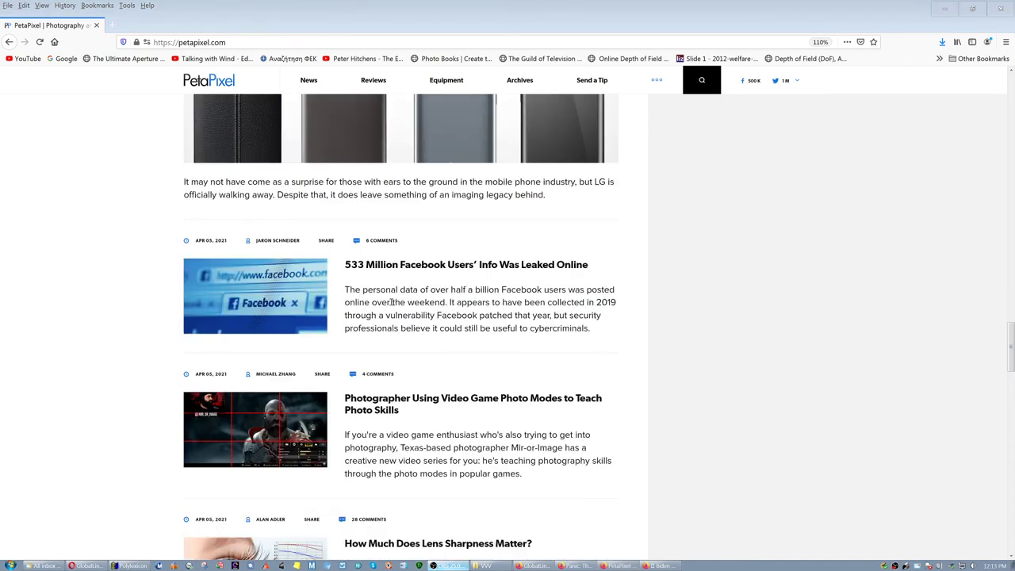
{"action": "left_click_drag", "start_coordinate": [352, 290], "coordinate": [422, 290]}
{"action": "left_click", "coordinate": [429, 292]}
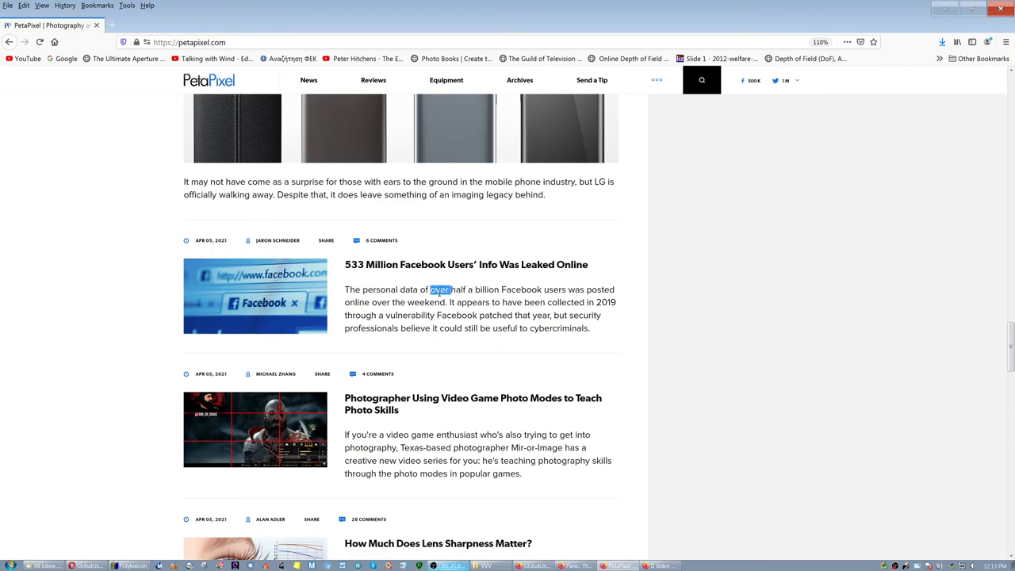
{"action": "triple_click", "coordinate": [440, 292]}
{"action": "left_click", "coordinate": [438, 292]}
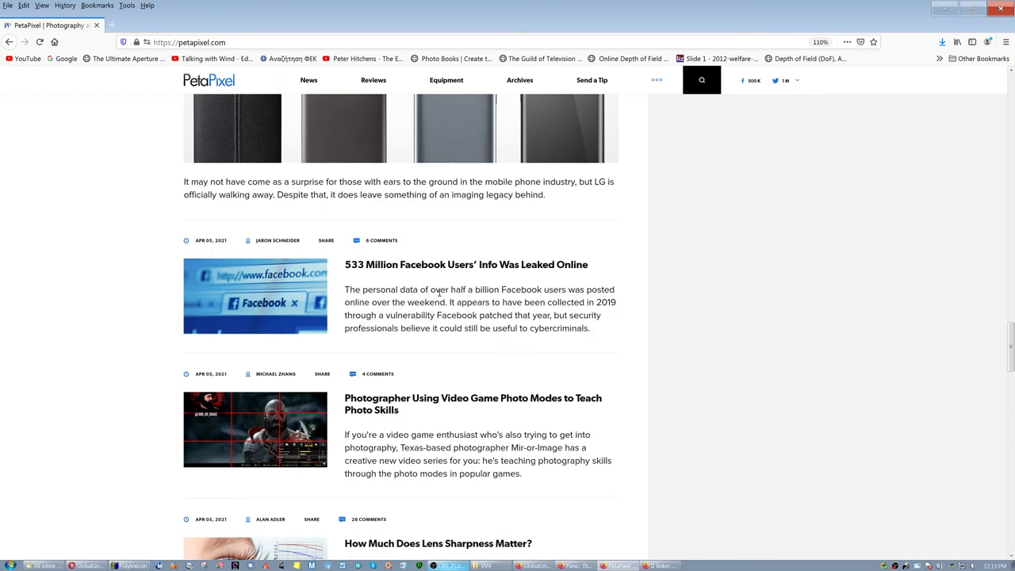